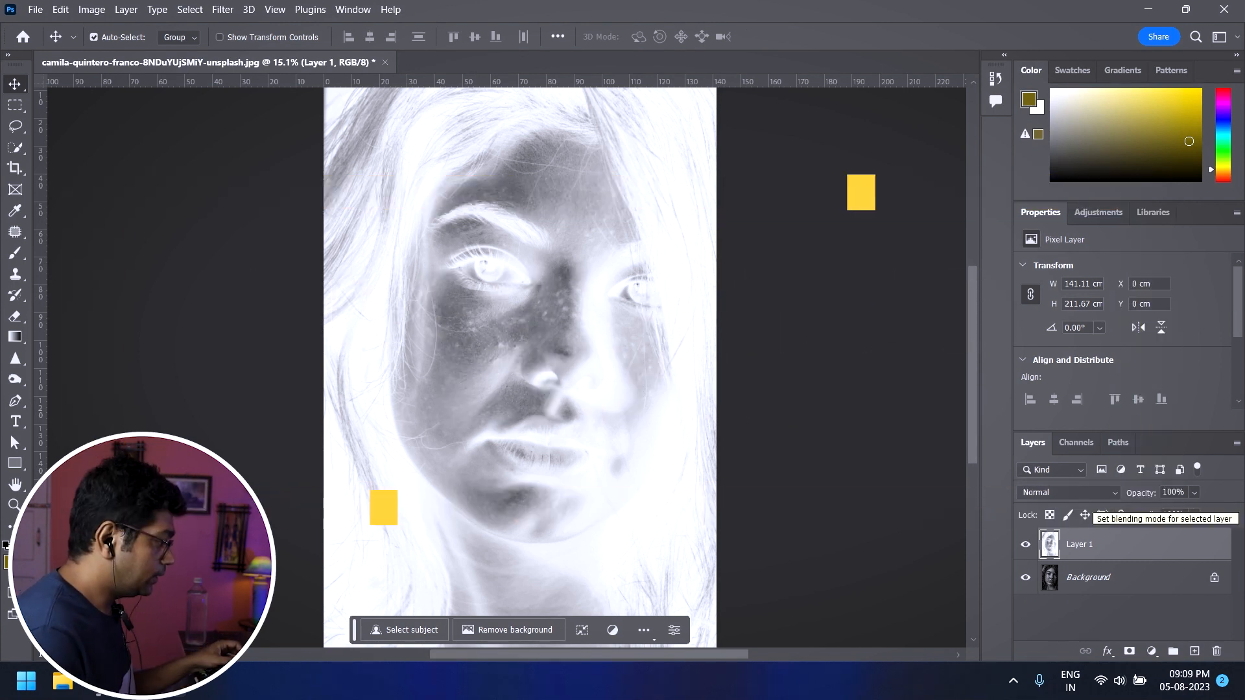
# - Set the inverted portrait layer's blending mode to Vivid Light
pyautogui.click(1048, 493)
pyautogui.press('Down')
pyautogui.press('Down')
pyautogui.press('Down')
pyautogui.press('Down')
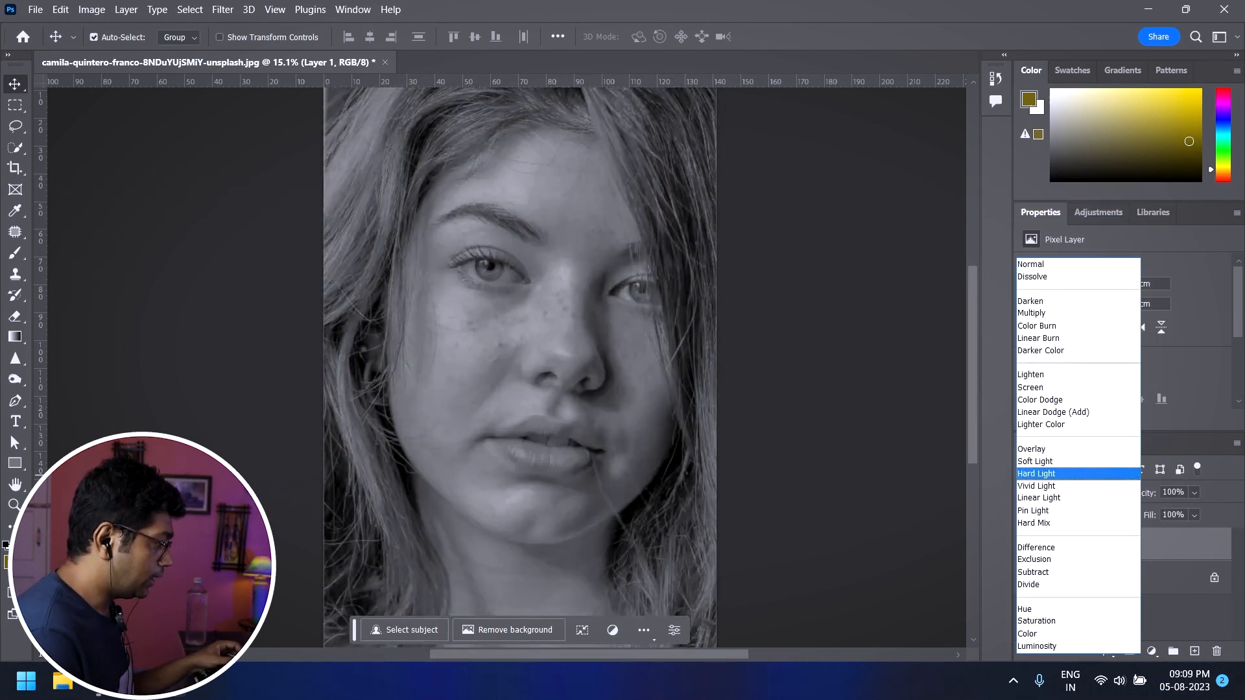
pyautogui.press('Return')
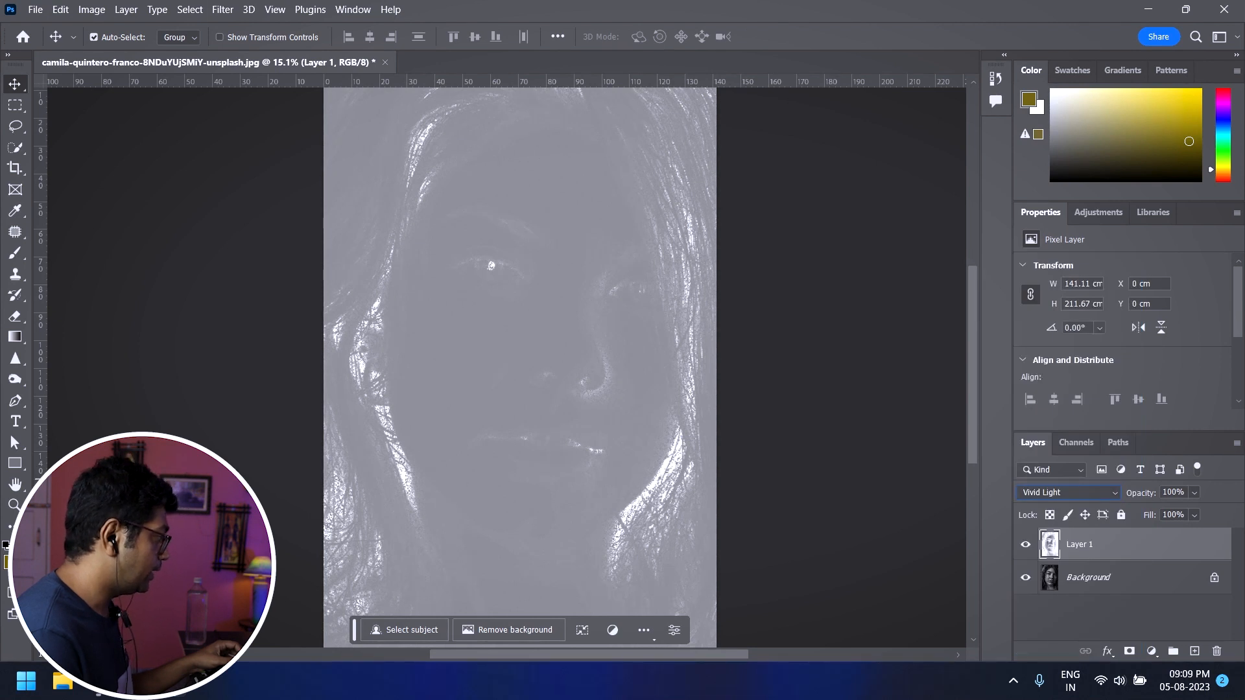
# - Convert Layer 1 to a smart object for smart filters
pyautogui.hotkey('alt', 't')
pyautogui.press('Down')
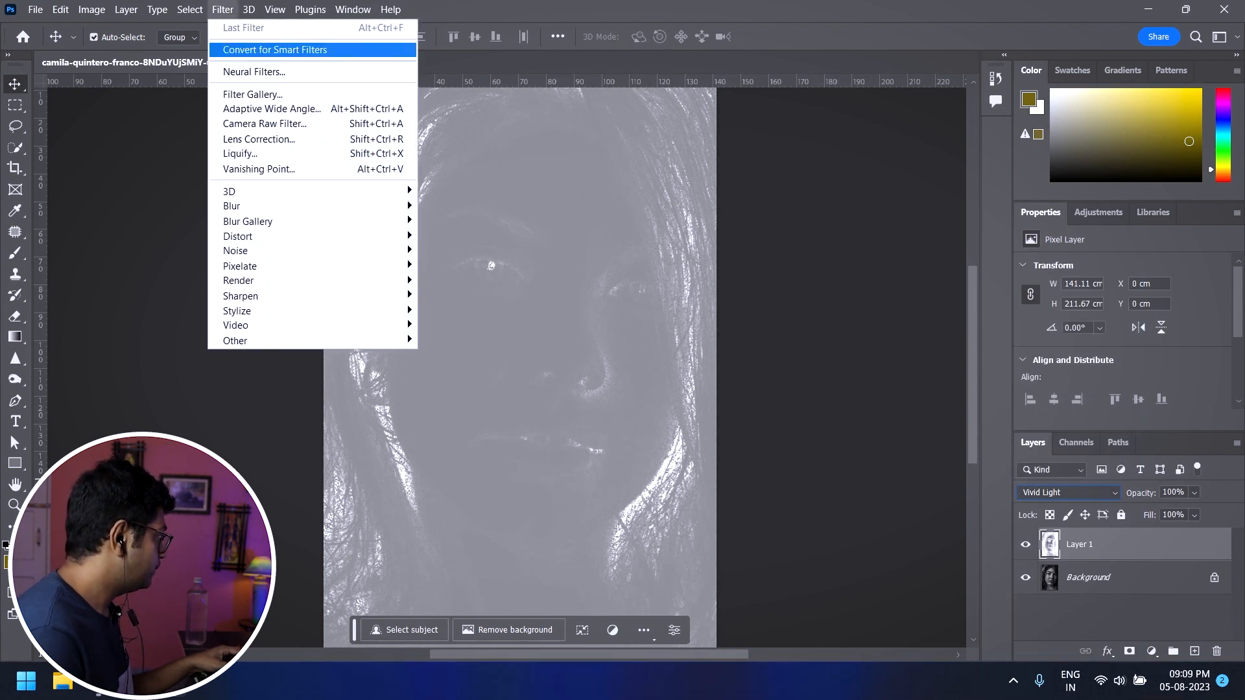
pyautogui.press('Return')
pyautogui.press('Return')
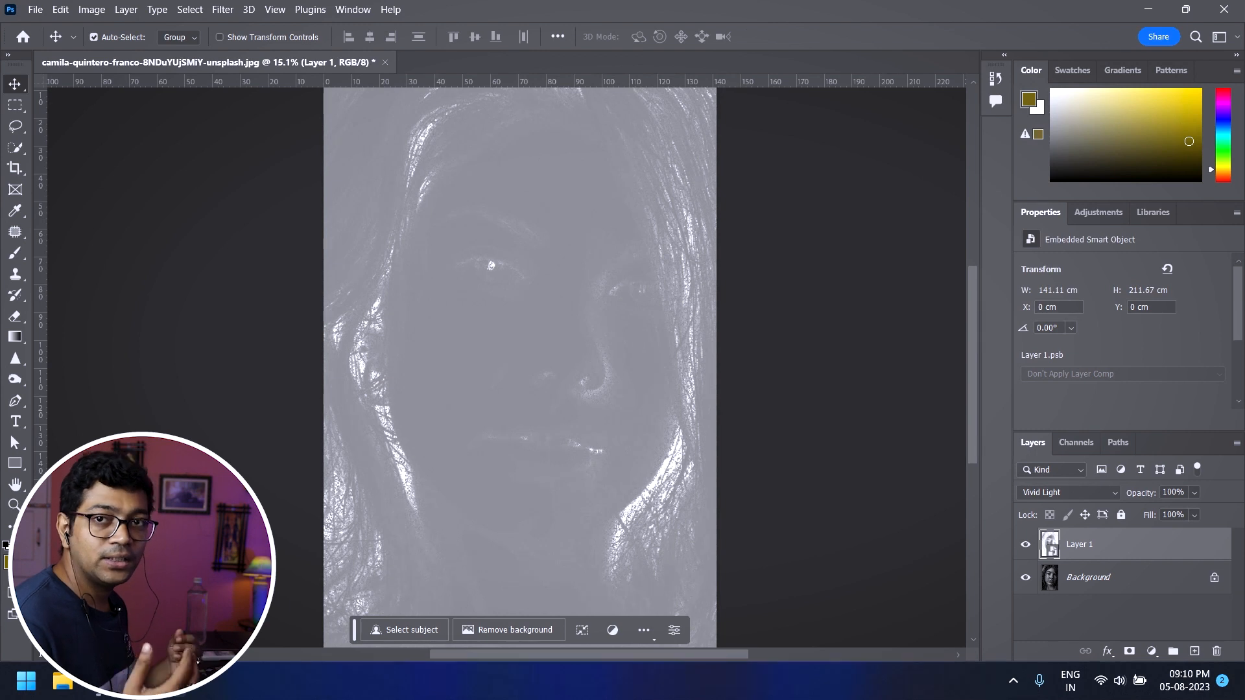
# - Apply a High Pass filter with a radius of 31.8 pixels to Layer 1
pyautogui.hotkey('alt', 't')
pyautogui.moveTo(273, 340)
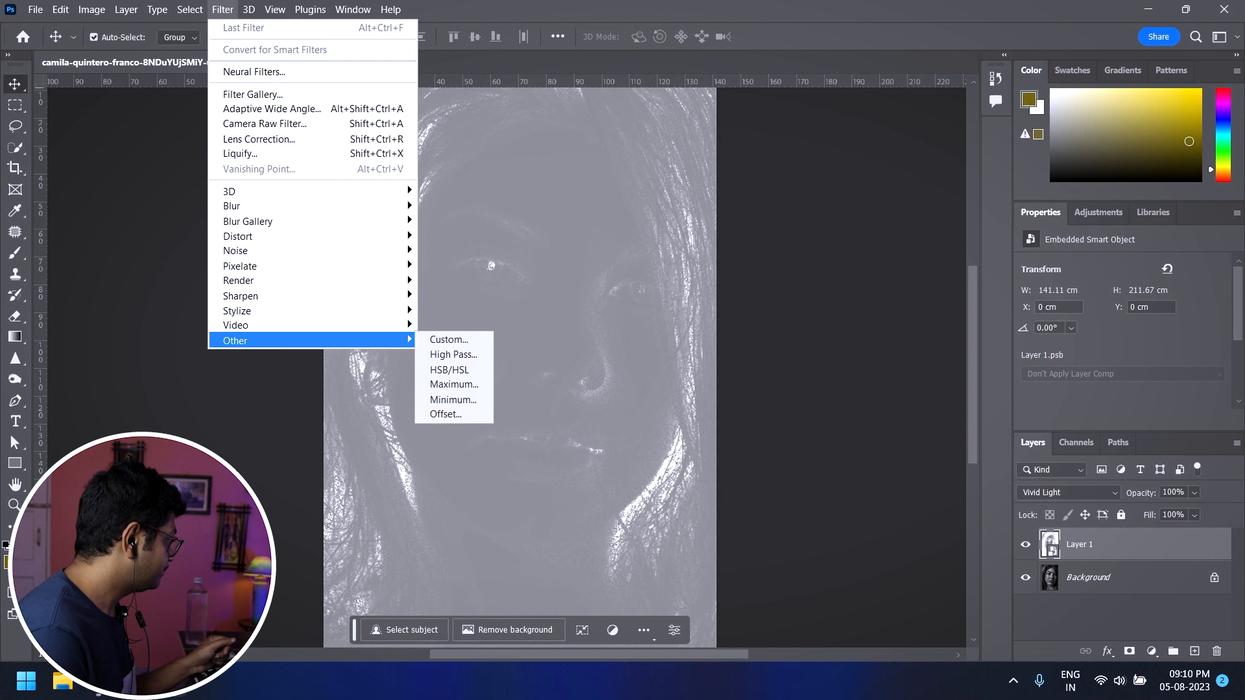
pyautogui.press('Return')
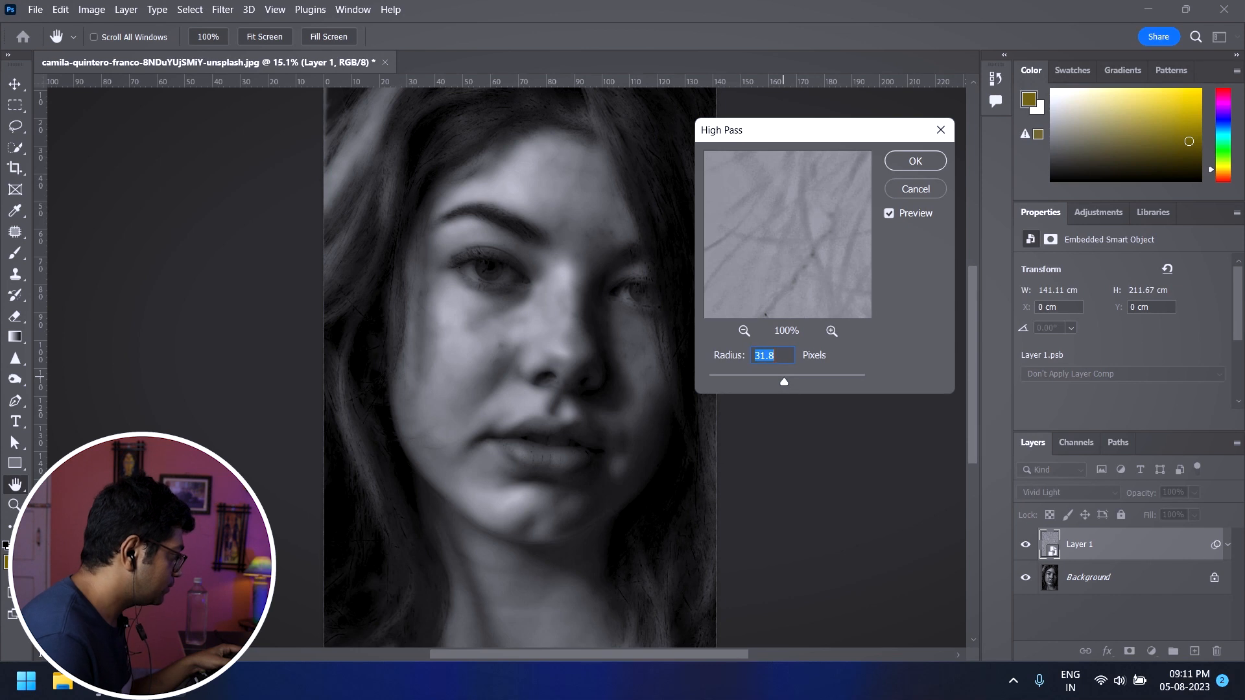
pyautogui.press('Return')
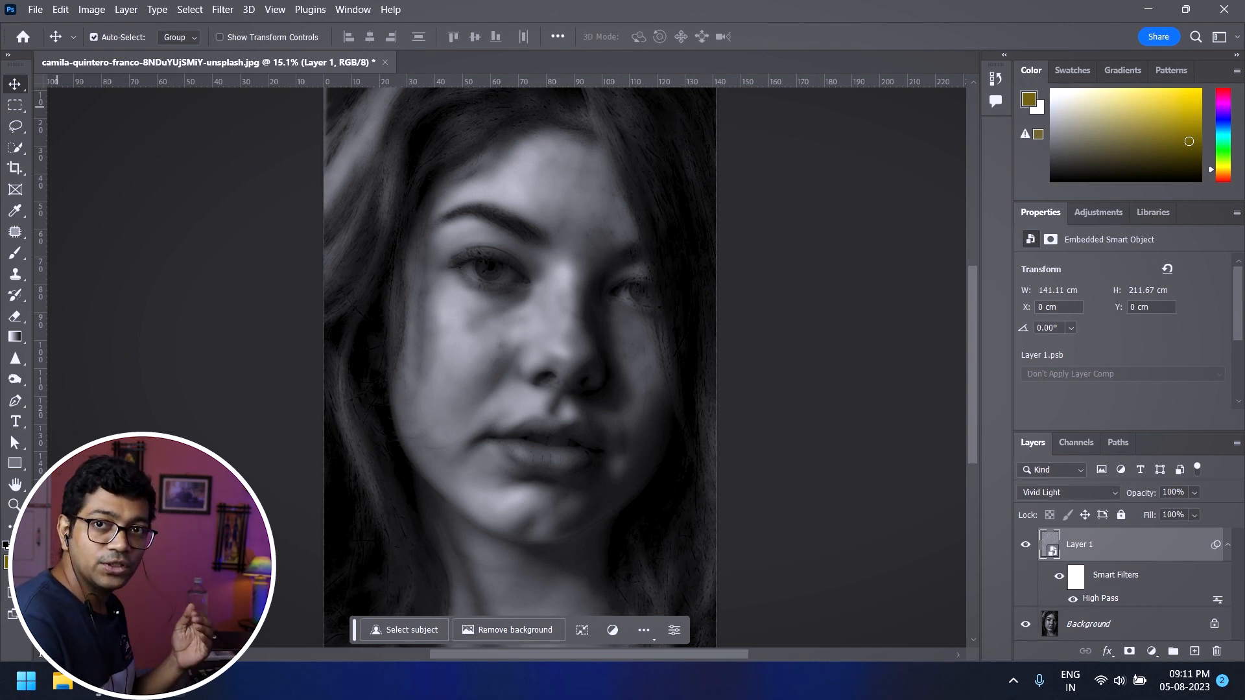
# - Add a Gaussian Blur with a radius of 5.6 pixels to Layer 1
pyautogui.click(223, 10)
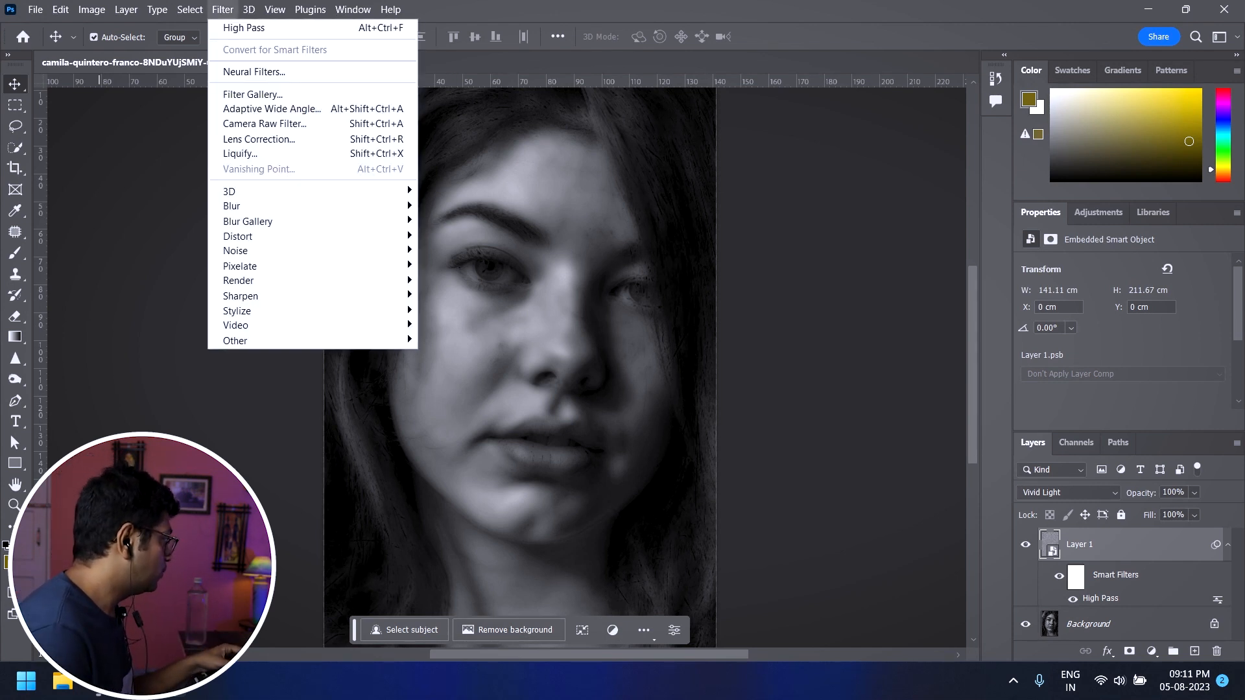
pyautogui.moveTo(272, 206)
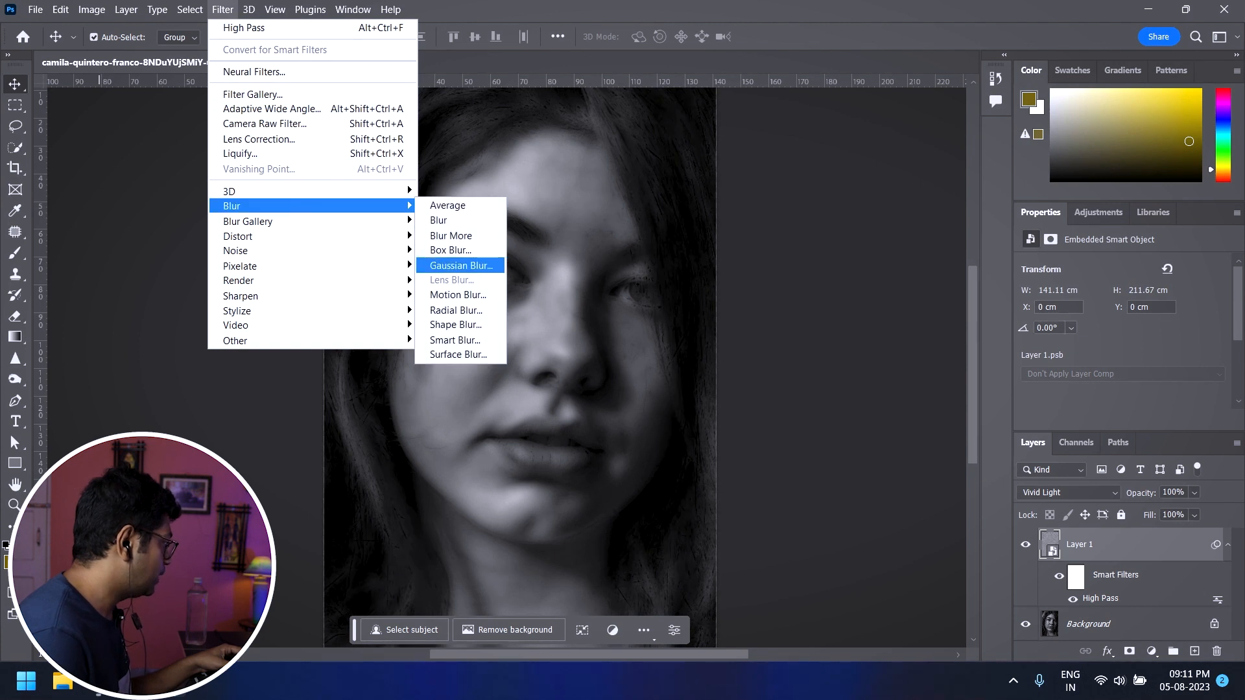
pyautogui.click(460, 265)
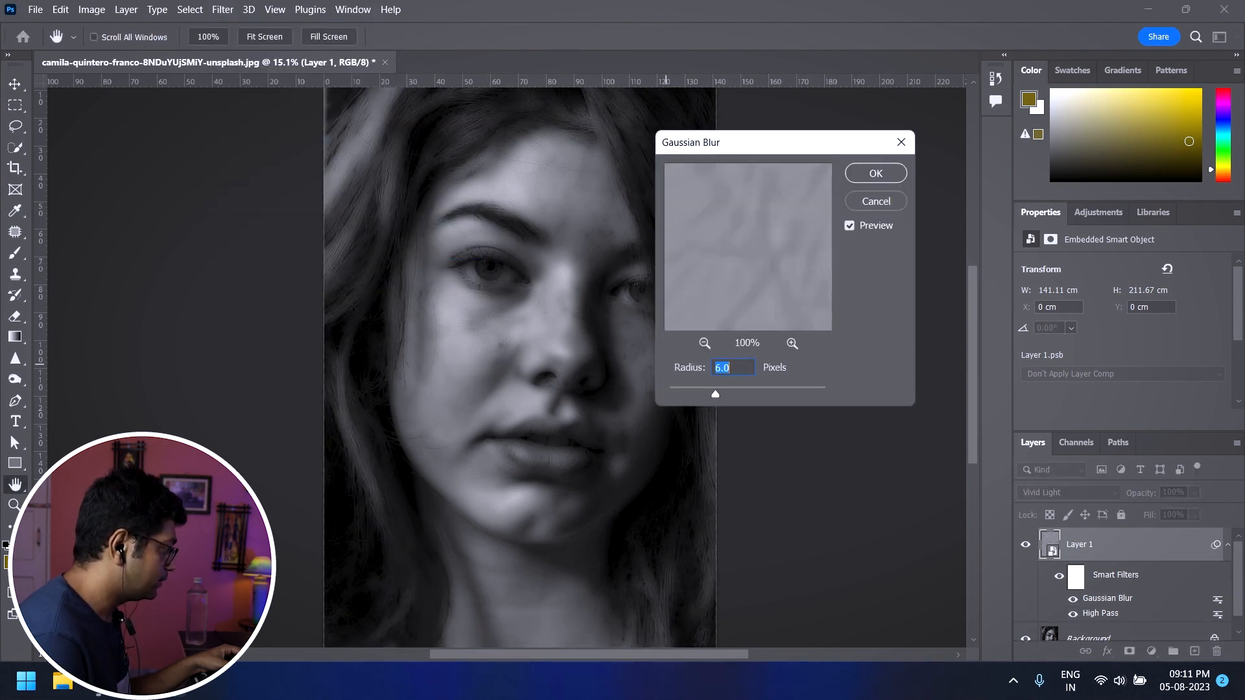
pyautogui.moveTo(715, 394)
pyautogui.mouseDown()
pyautogui.moveTo(670, 394)
pyautogui.moveTo(728, 394)
pyautogui.mouseUp()
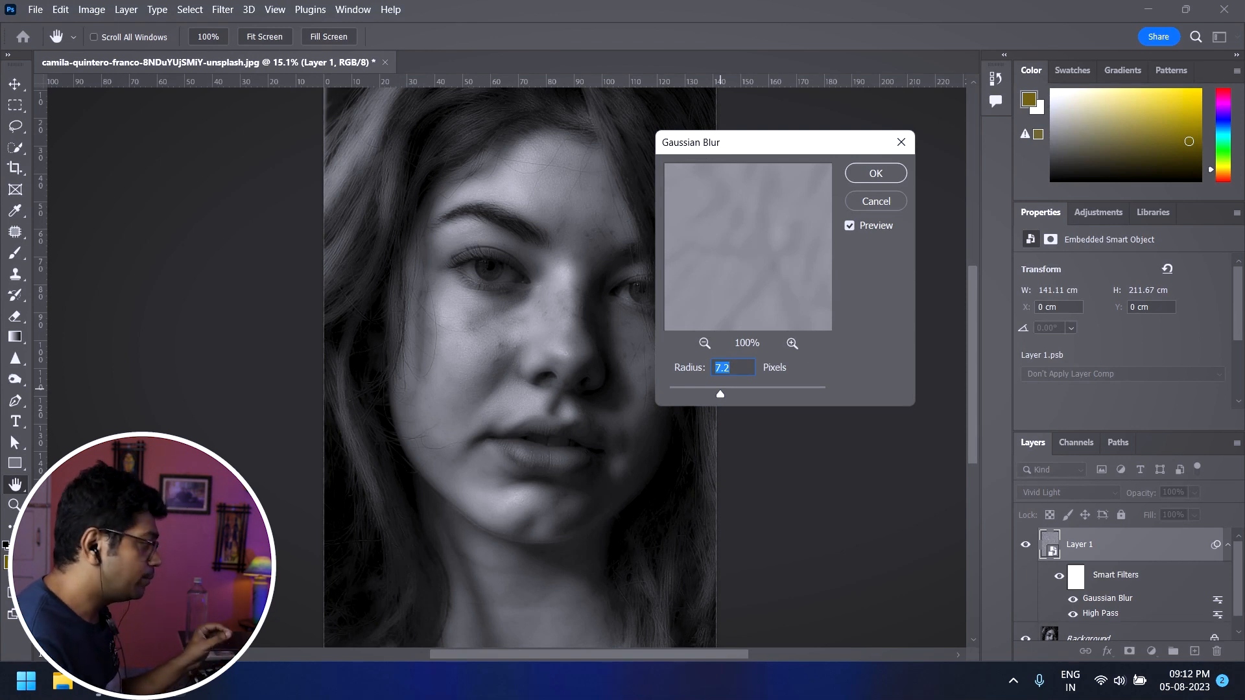
pyautogui.moveTo(720, 394); pyautogui.dragTo(715, 394)
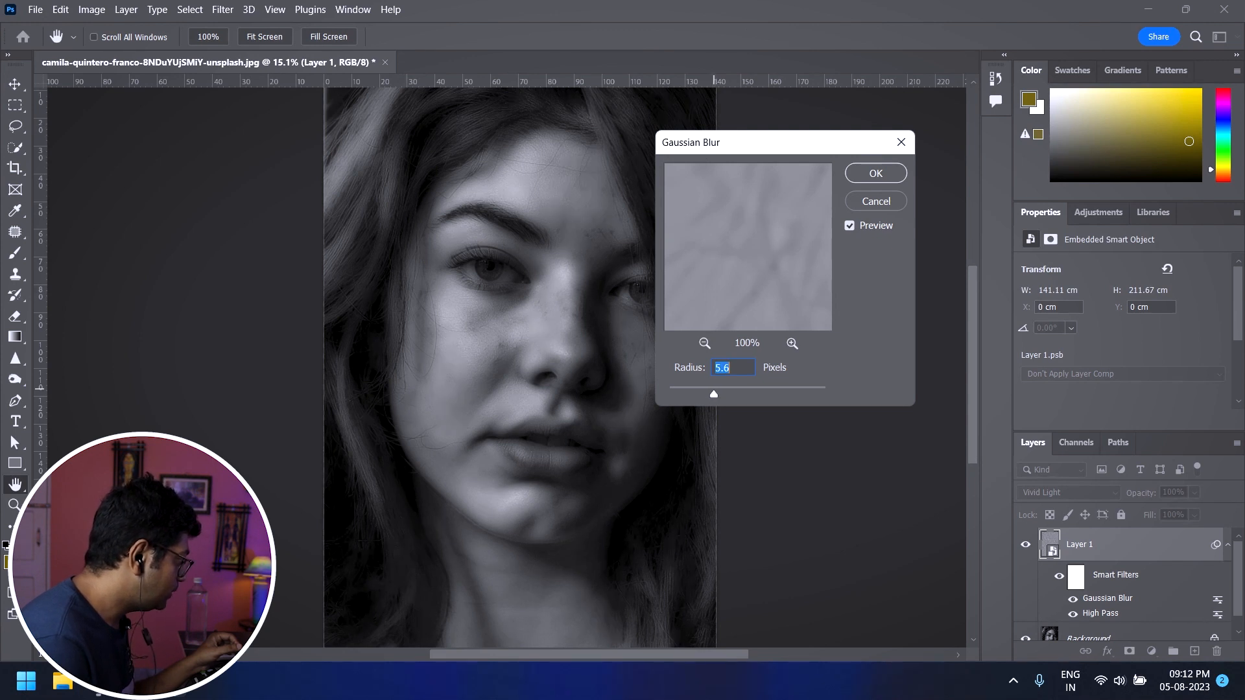
pyautogui.press('Return')
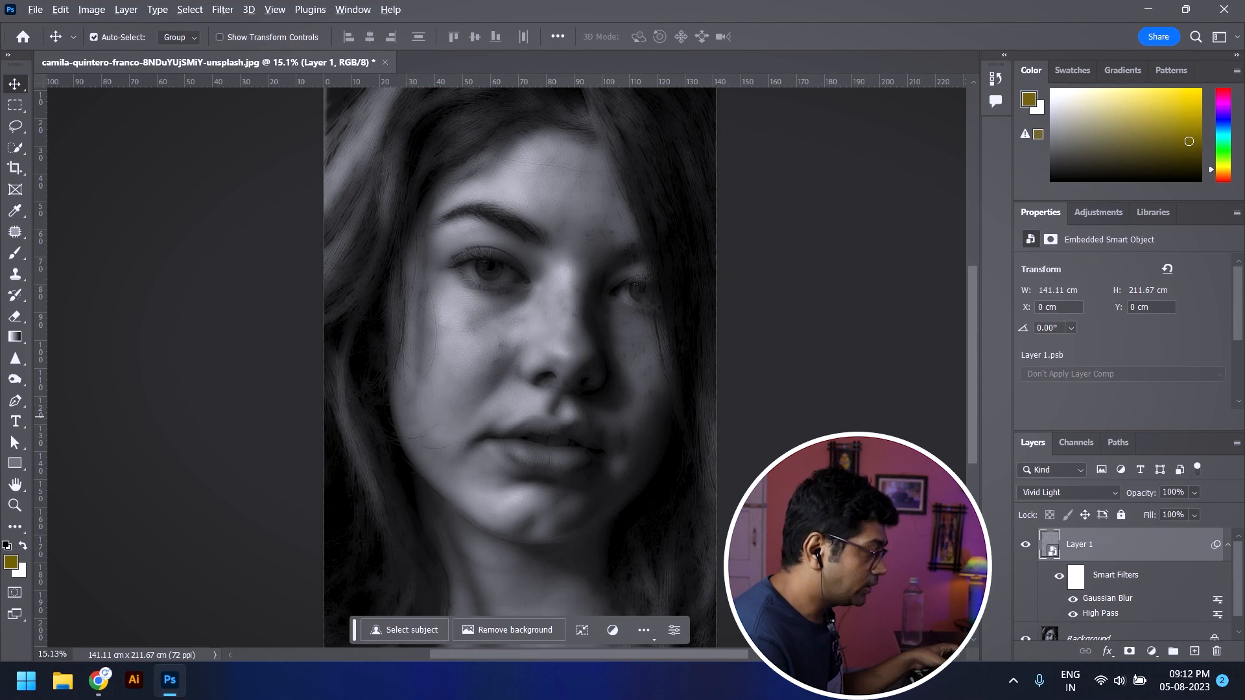
# - Add a black mask to Layer 1 and paint the facial skin white on it with a soft 600 px brush
pyautogui.keyDown('alt'); pyautogui.click(1130, 651); pyautogui.keyUp('alt')
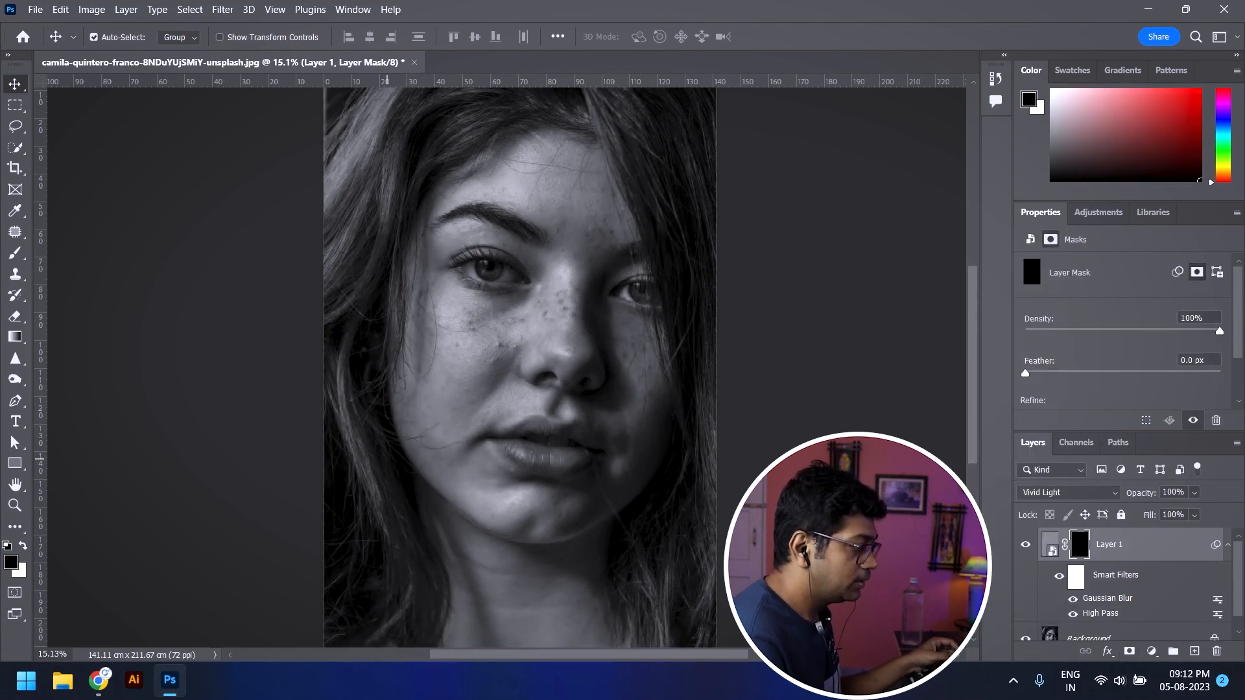
pyautogui.press('b')
pyautogui.press(']')
pyautogui.press(']')
pyautogui.press(']')
pyautogui.press(']')
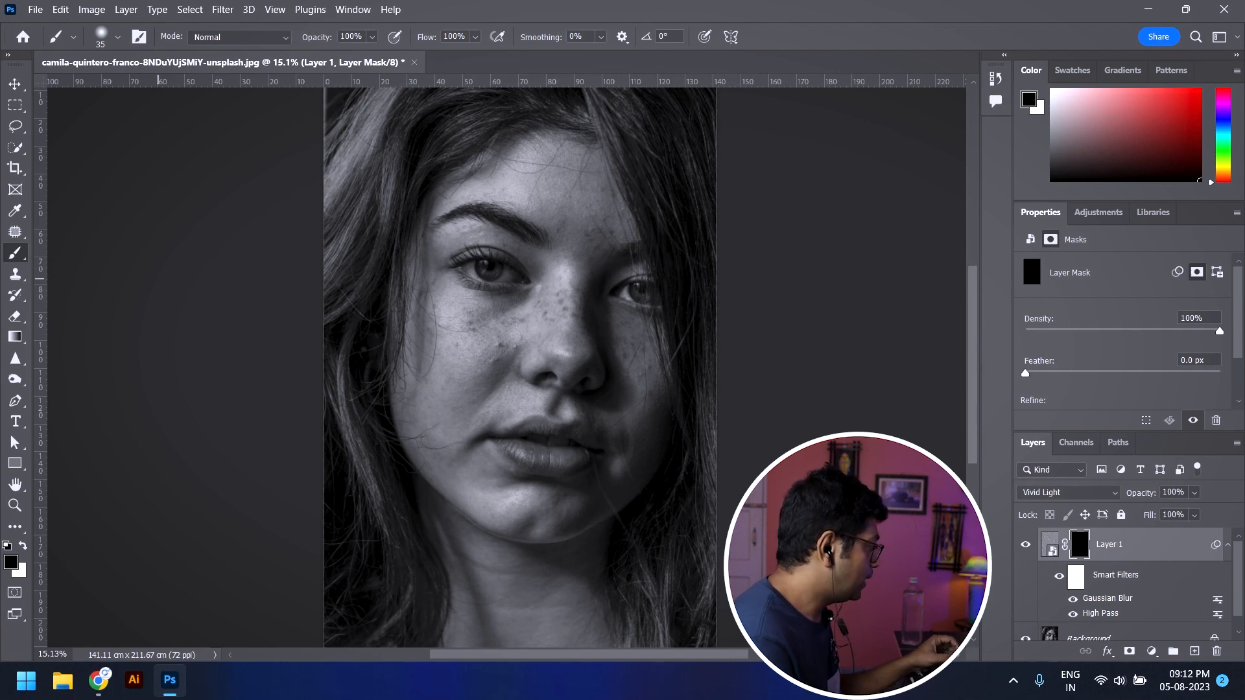
pyautogui.press(']')
pyautogui.press(']')
pyautogui.press(']')
pyautogui.press(']')
pyautogui.press(']')
pyautogui.press(']')
pyautogui.press(']')
pyautogui.press(']')
pyautogui.press(']')
pyautogui.press(']')
pyautogui.press(']')
pyautogui.press(']')
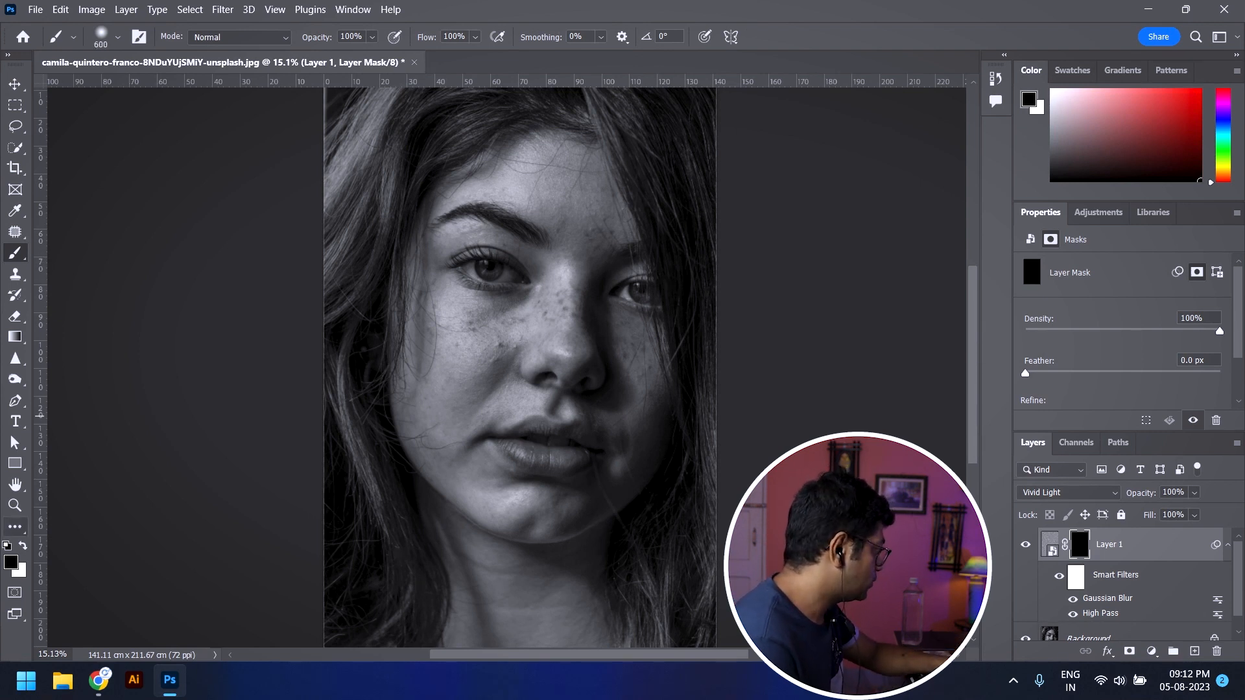
pyautogui.press('x')
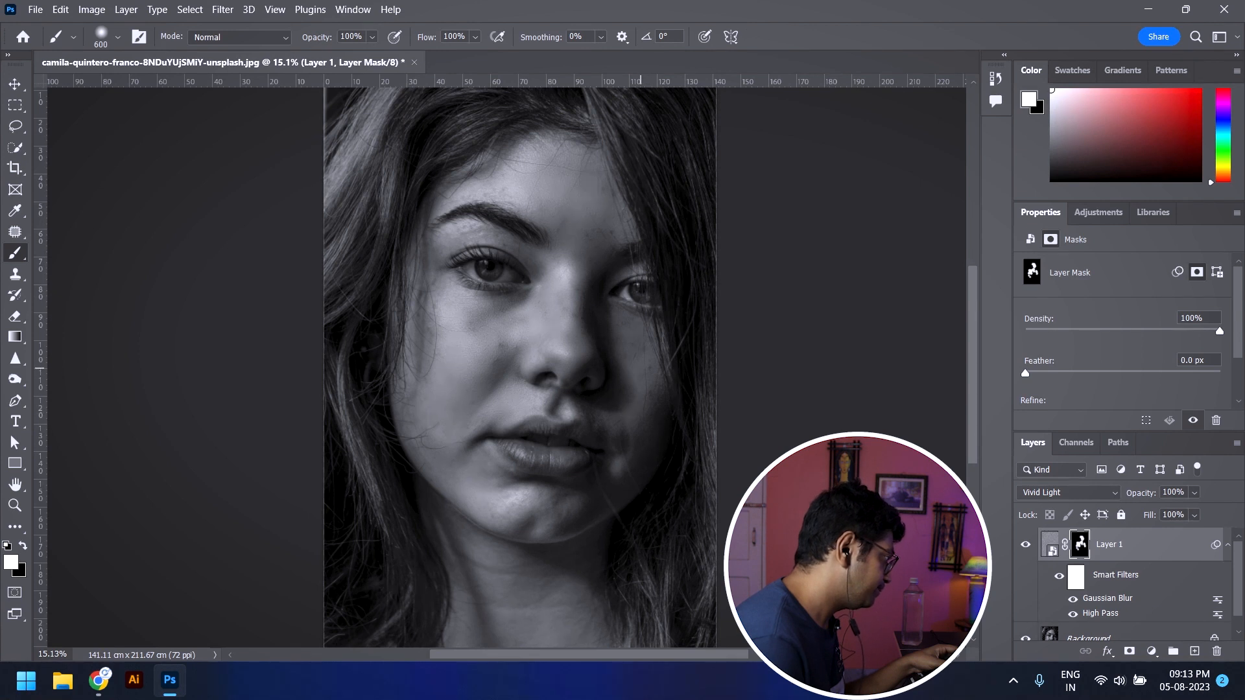
# - Compare the portrait with and without Layer 1 and inspect the smoothed skin texture up close
pyautogui.scroll(-1, 450, 408)
pyautogui.click(1026, 544)
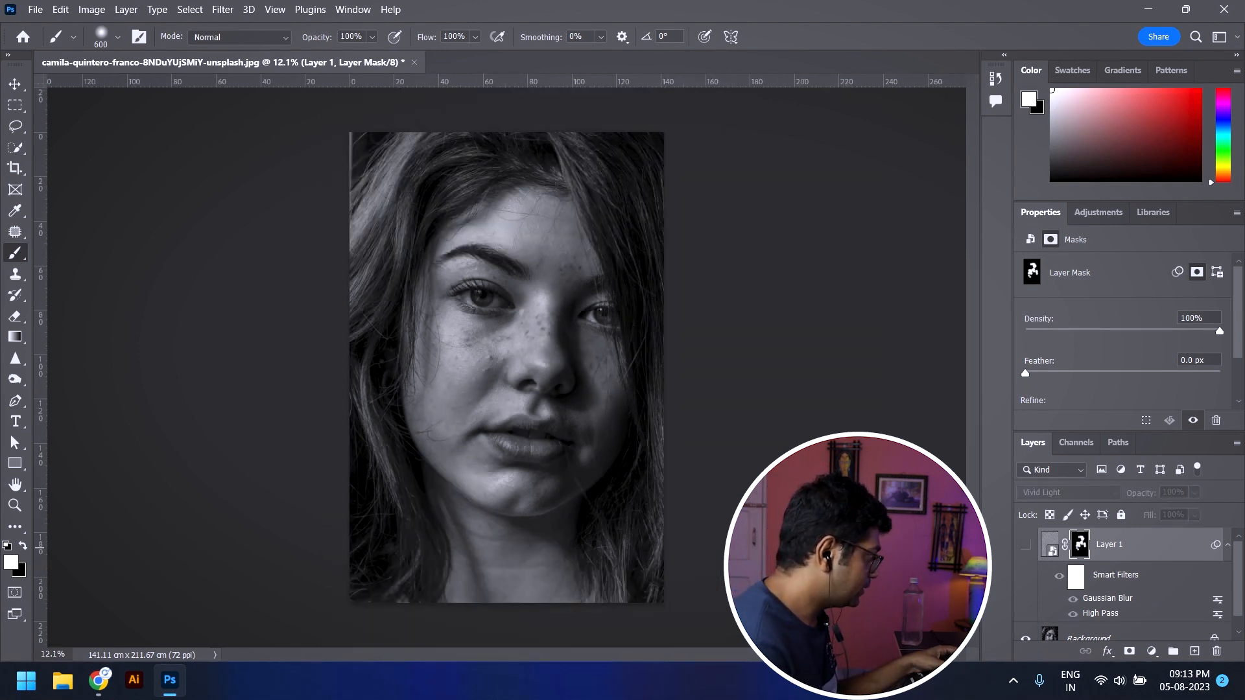
pyautogui.click(1026, 544)
pyautogui.click(1025, 544)
pyautogui.scroll(8, 487, 389)
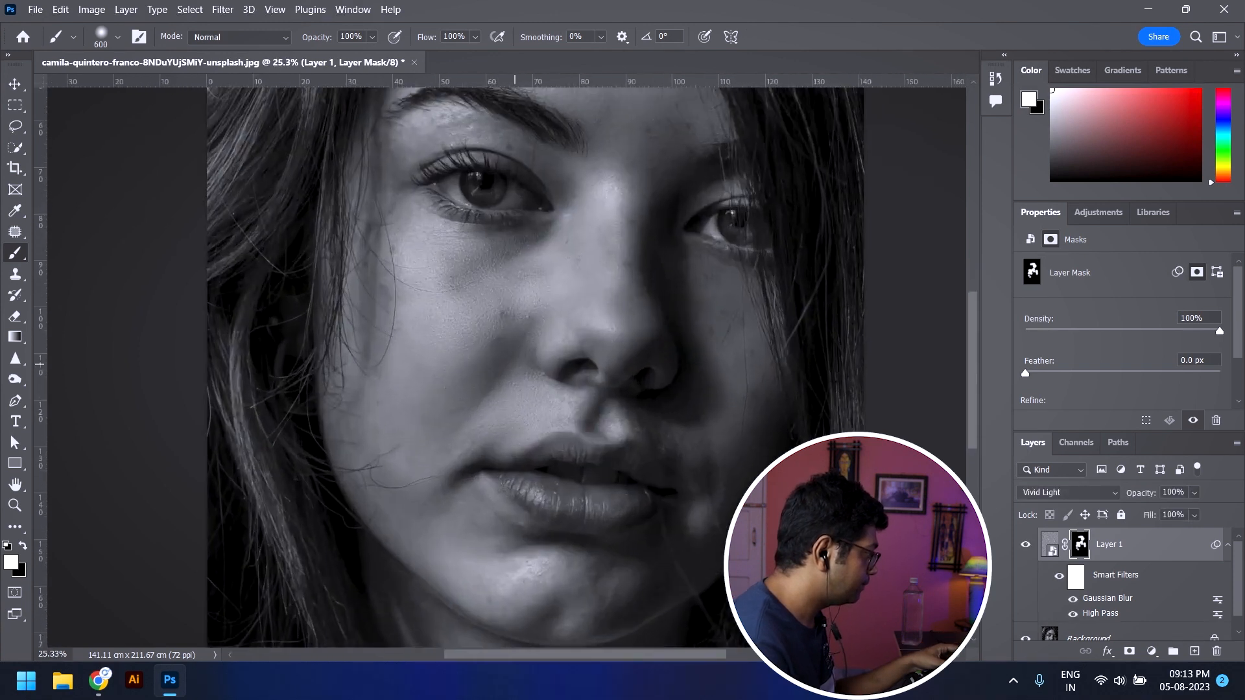
pyautogui.scroll(4, 437, 358)
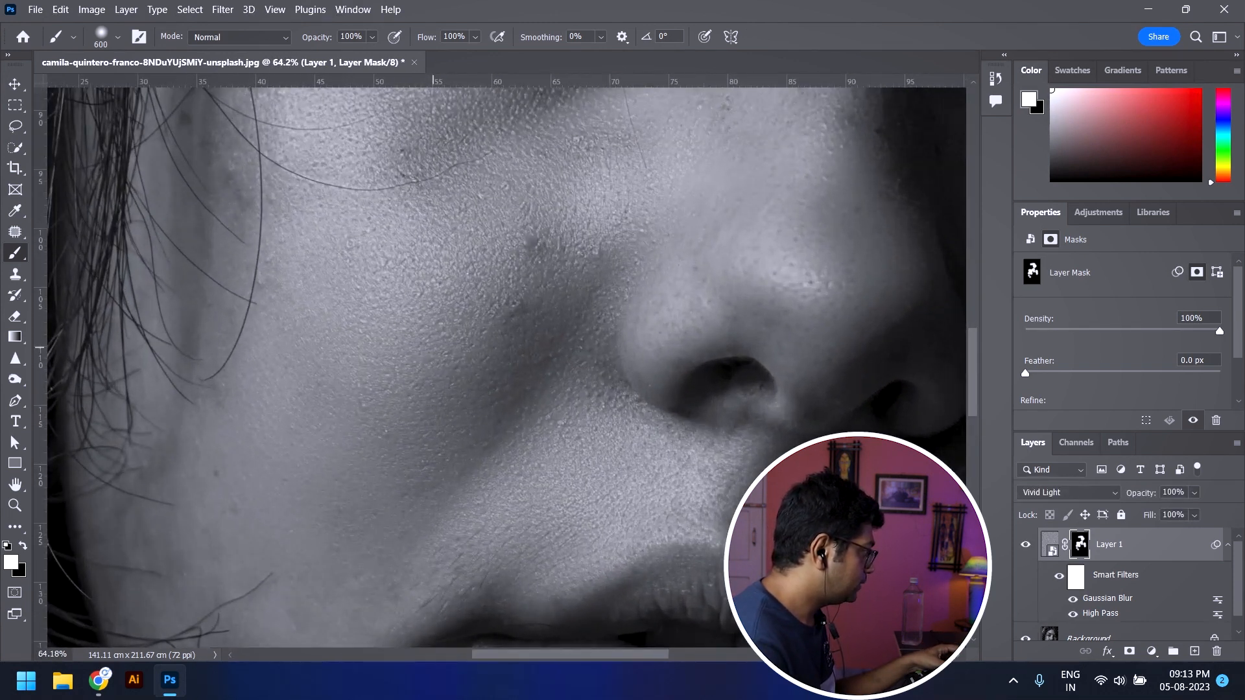
pyautogui.scroll(-4, 357, 351)
pyautogui.press('v')
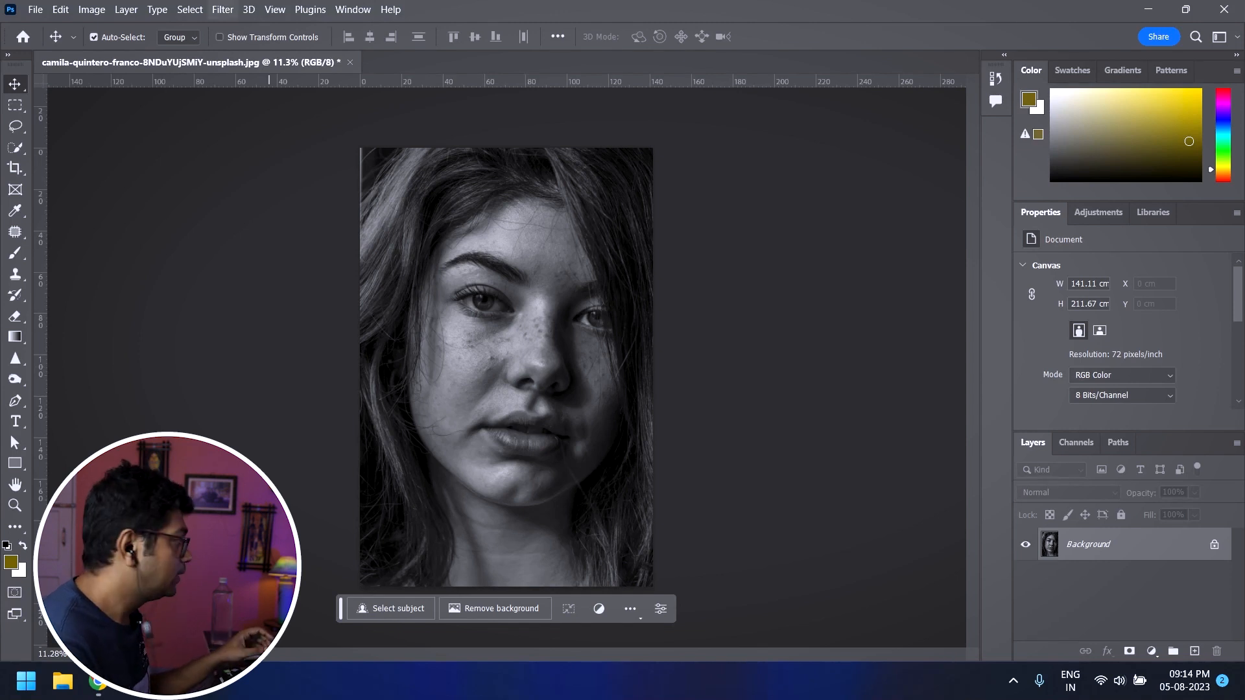
# - Open Neural Filters on the original portrait and turn on Skin Smoothing
pyautogui.click(222, 10)
pyautogui.click(254, 71)
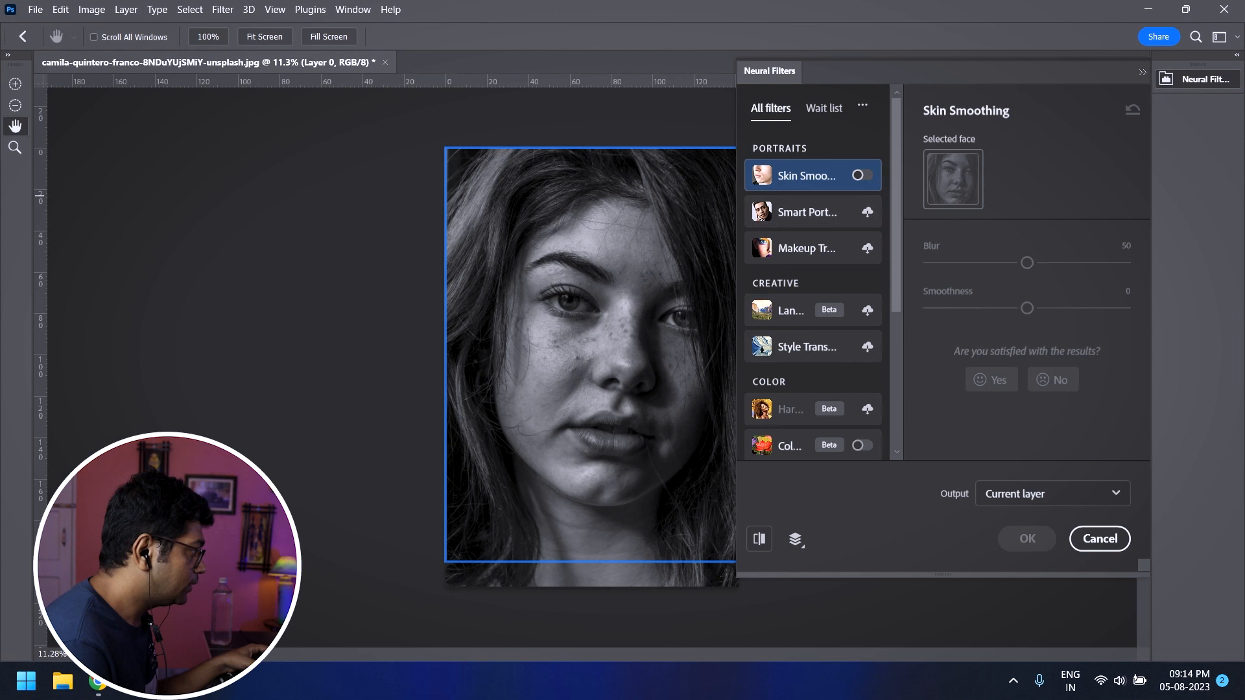
pyautogui.click(863, 175)
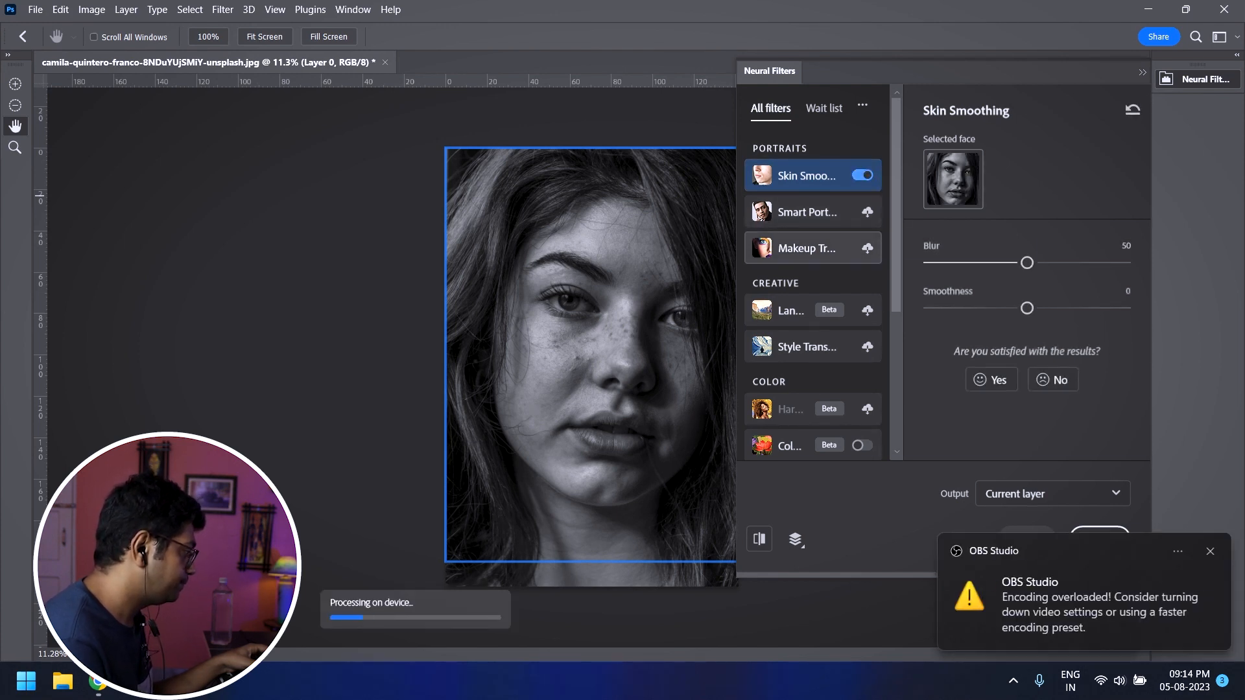
# - Set Skin Smoothing's Blur to 45 and Smoothness to +50
pyautogui.scroll(3, 608, 402)
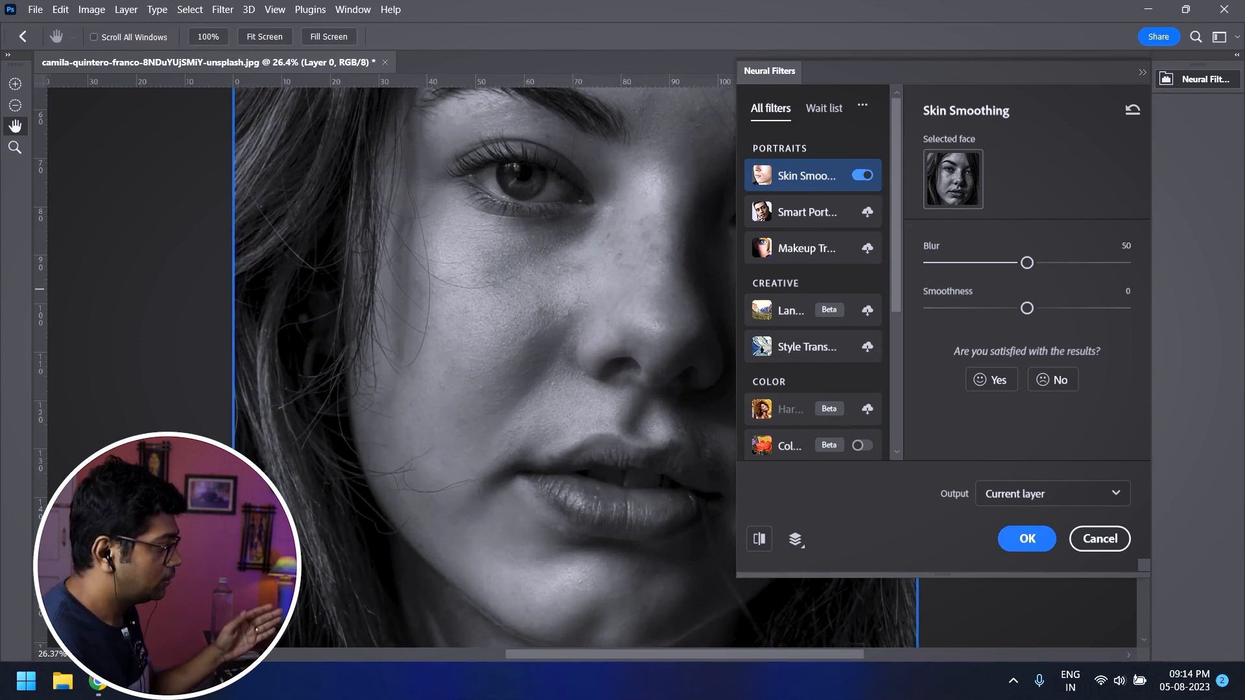
pyautogui.moveTo(1027, 308); pyautogui.dragTo(1121, 308)
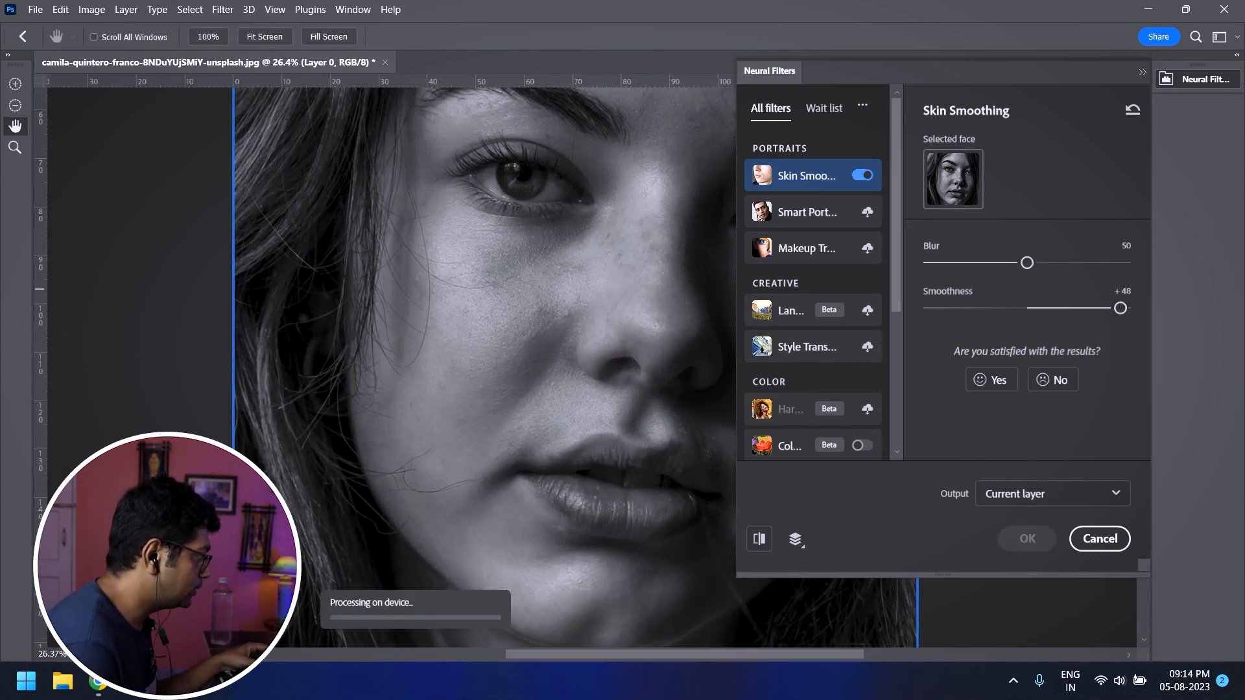
pyautogui.moveTo(1023, 263); pyautogui.dragTo(999, 262)
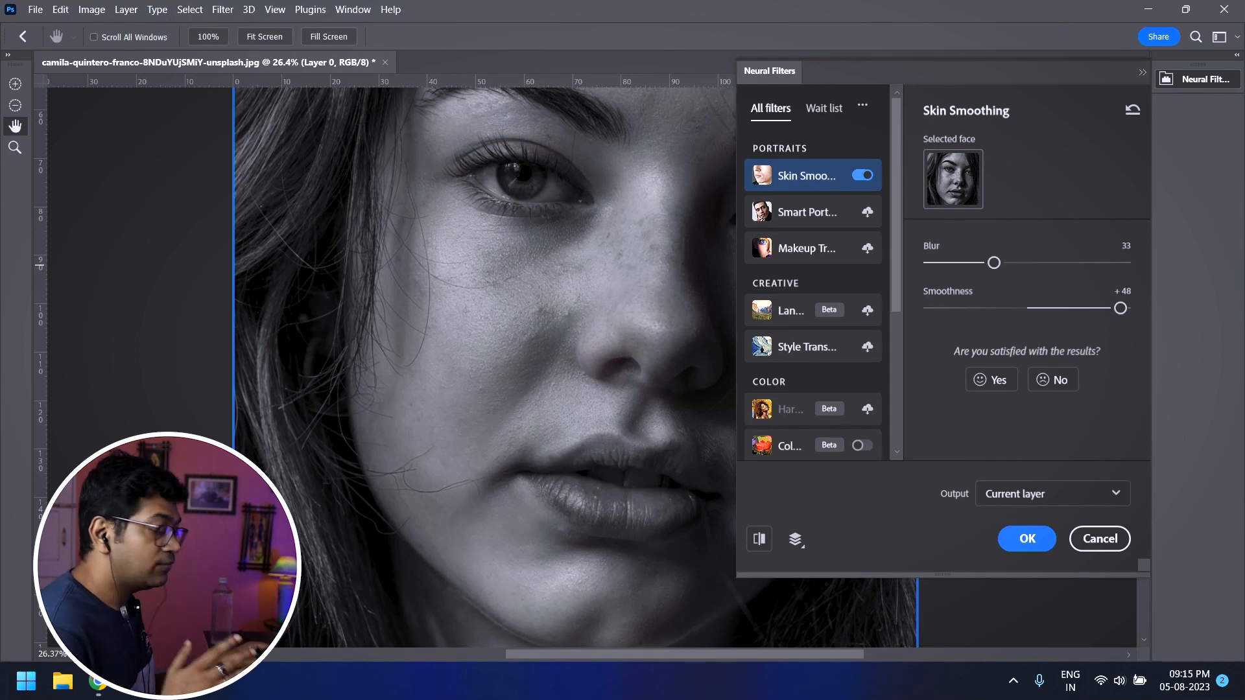
pyautogui.moveTo(994, 263); pyautogui.dragTo(1017, 263)
pyautogui.moveTo(1120, 308); pyautogui.dragTo(1125, 308)
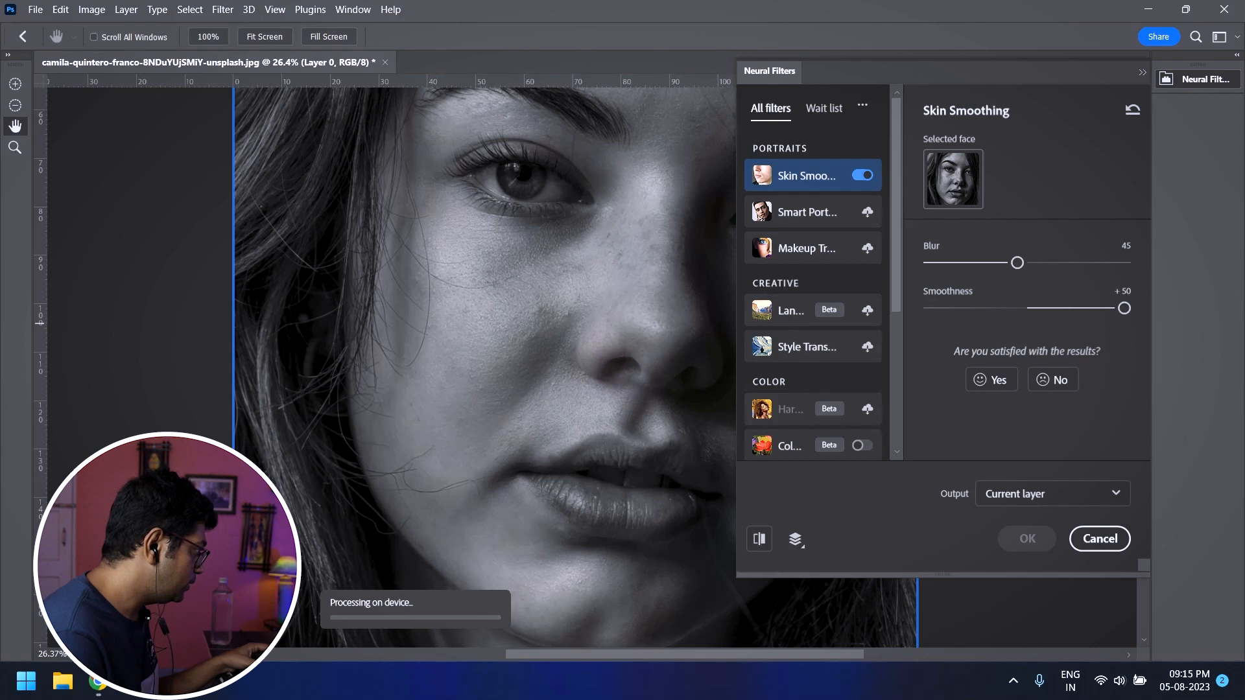
# - Turn on the Colorize neural filter for the black-and-white portrait
pyautogui.scroll(-1, 813, 273)
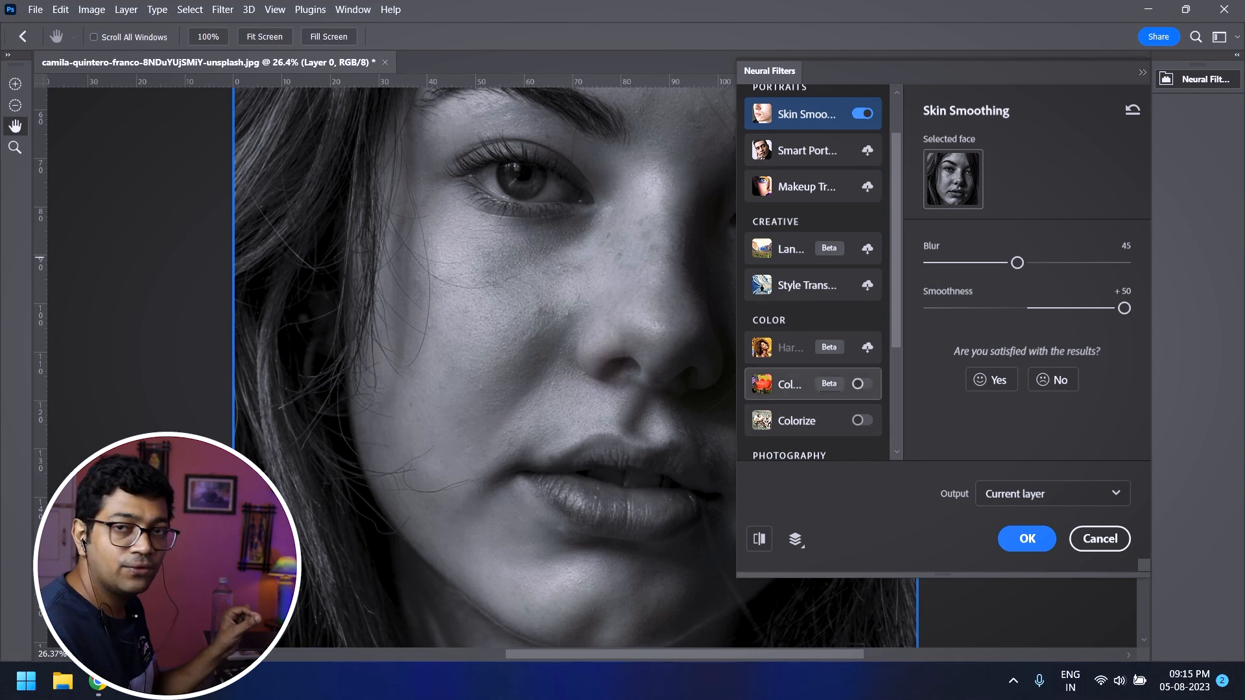
pyautogui.click(791, 384)
pyautogui.scroll(-1, 792, 384)
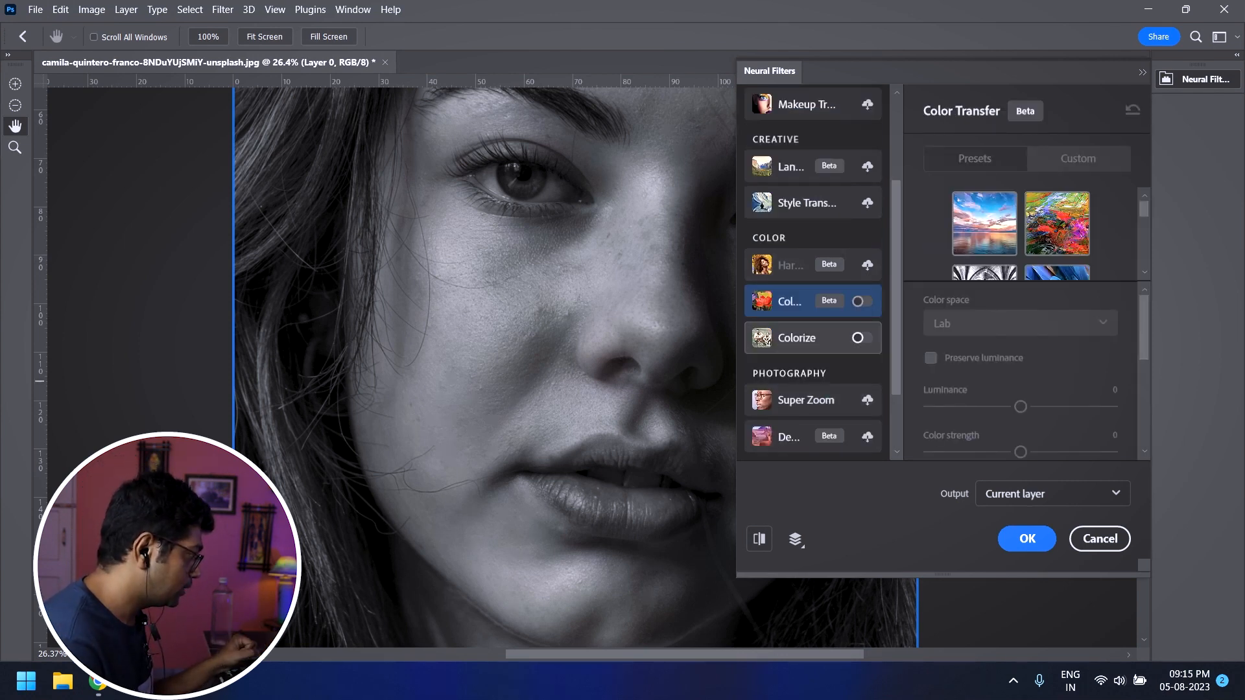
pyautogui.click(862, 337)
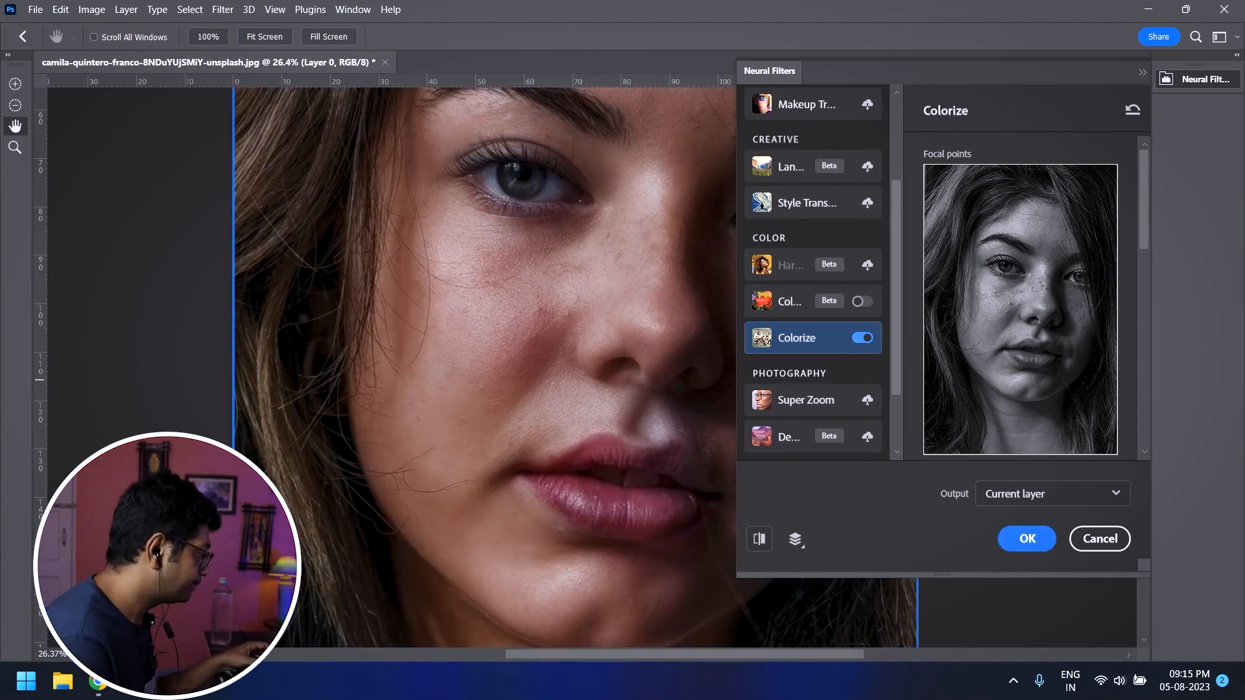
pyautogui.scroll(-5, 626, 357)
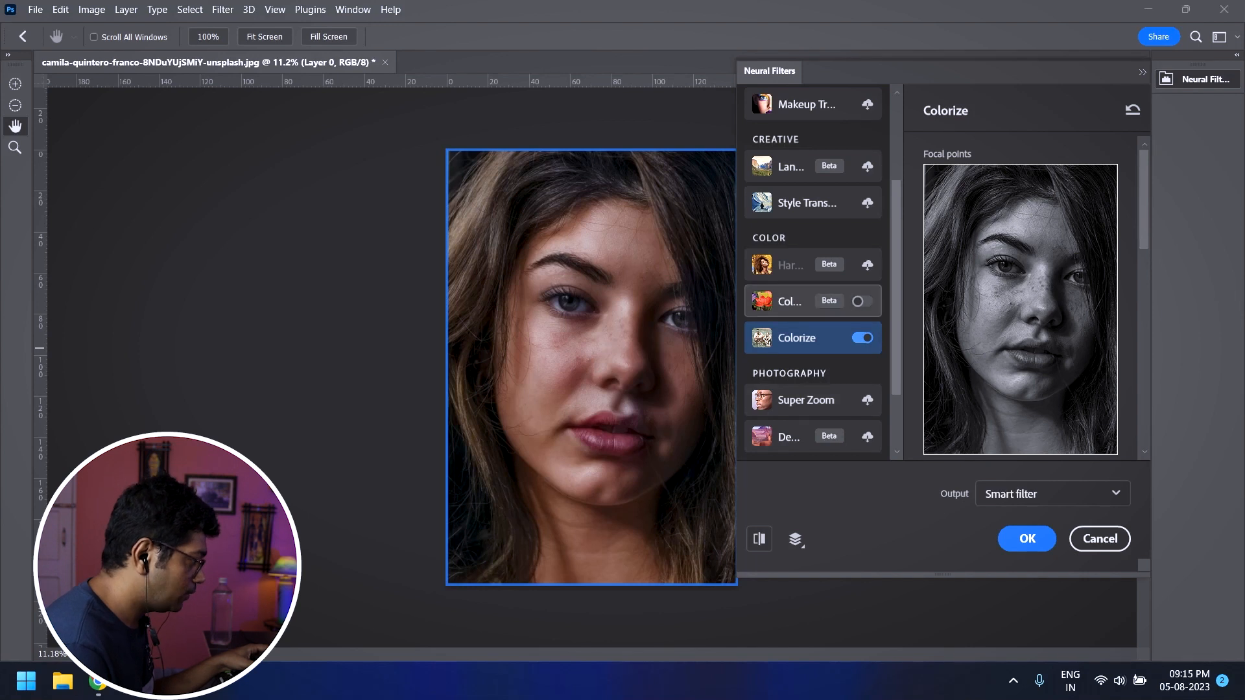
# - Apply the Skin Smoothing and Colorize neural filters with Smart filter as the output
pyautogui.scroll(3, 814, 175)
pyautogui.click(806, 176)
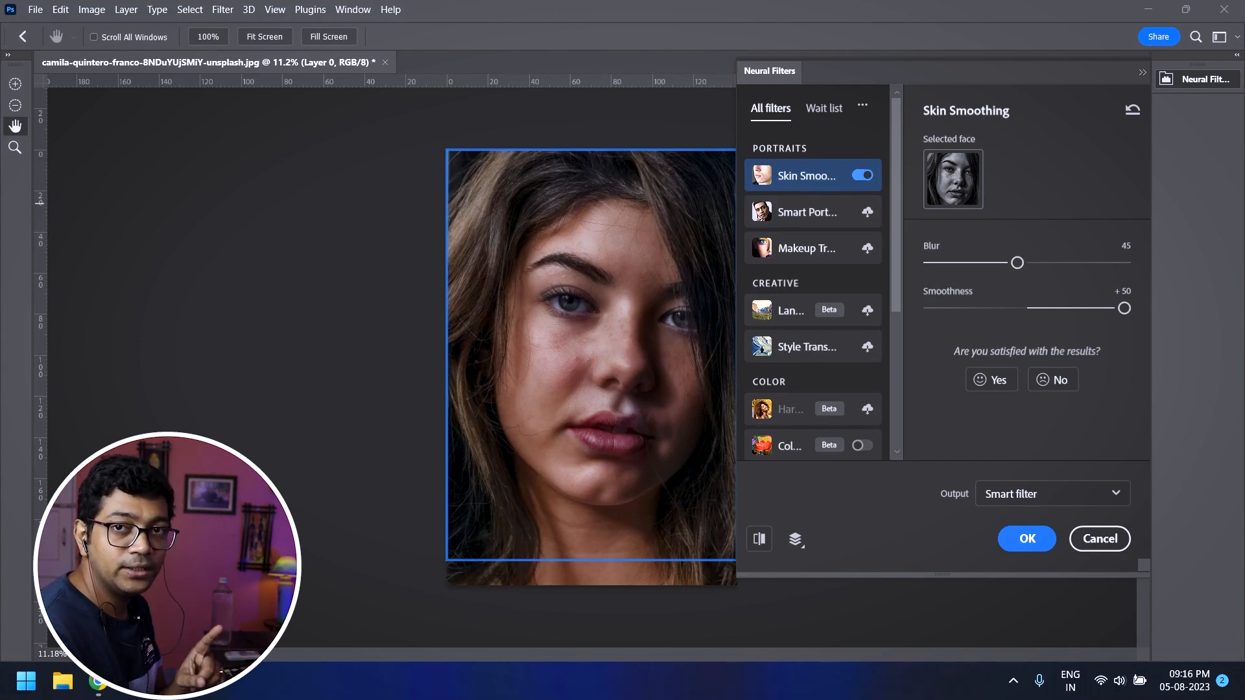
pyautogui.click(1052, 494)
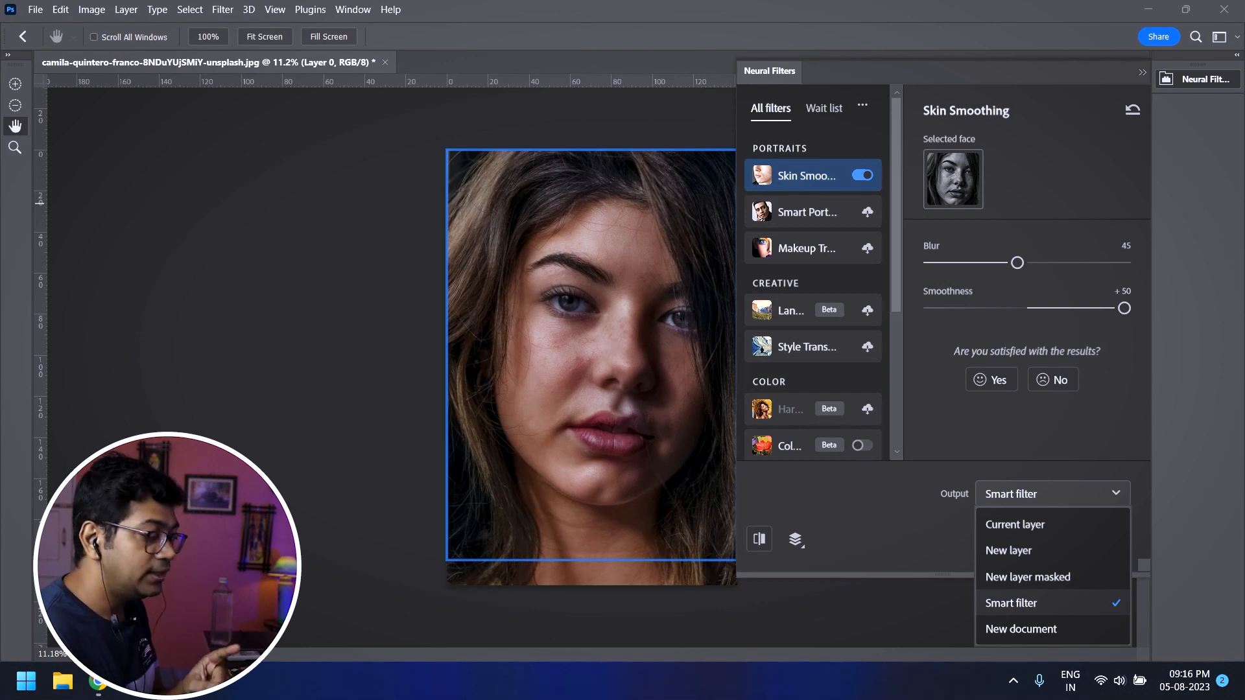
pyautogui.click(1052, 494)
pyautogui.click(1027, 539)
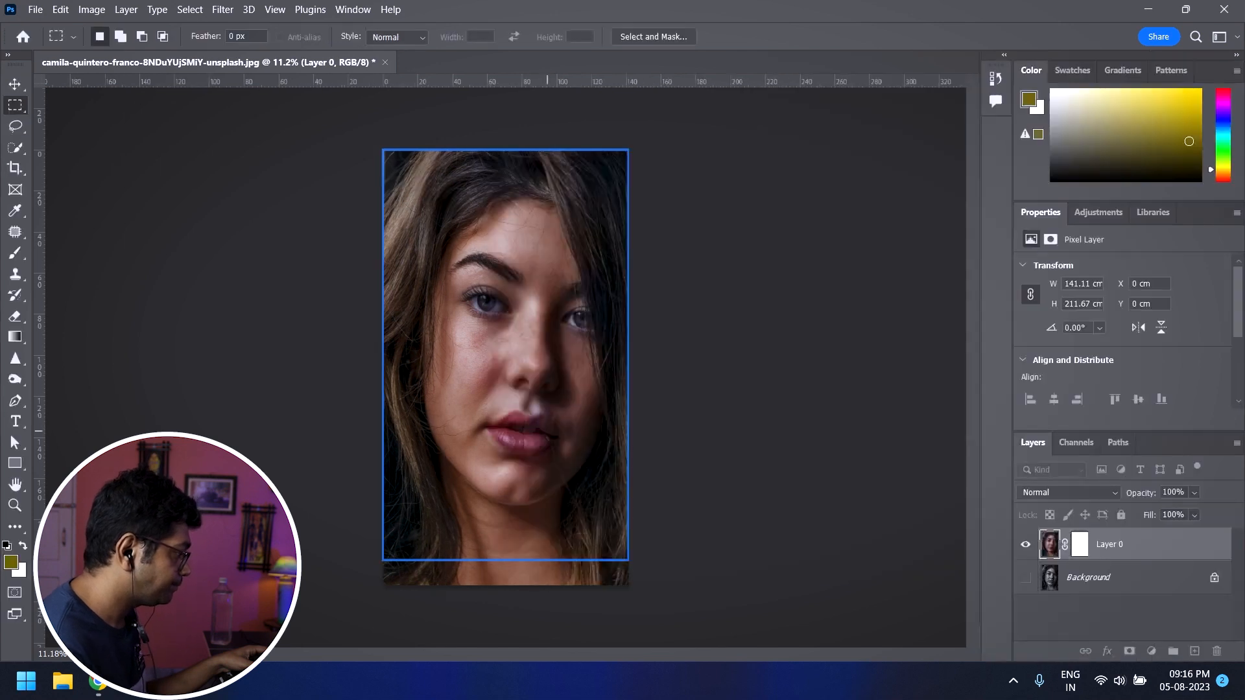
# - Examine the smoothed and colorized portrait both up close and as a whole
pyautogui.scroll(5, 520, 371)
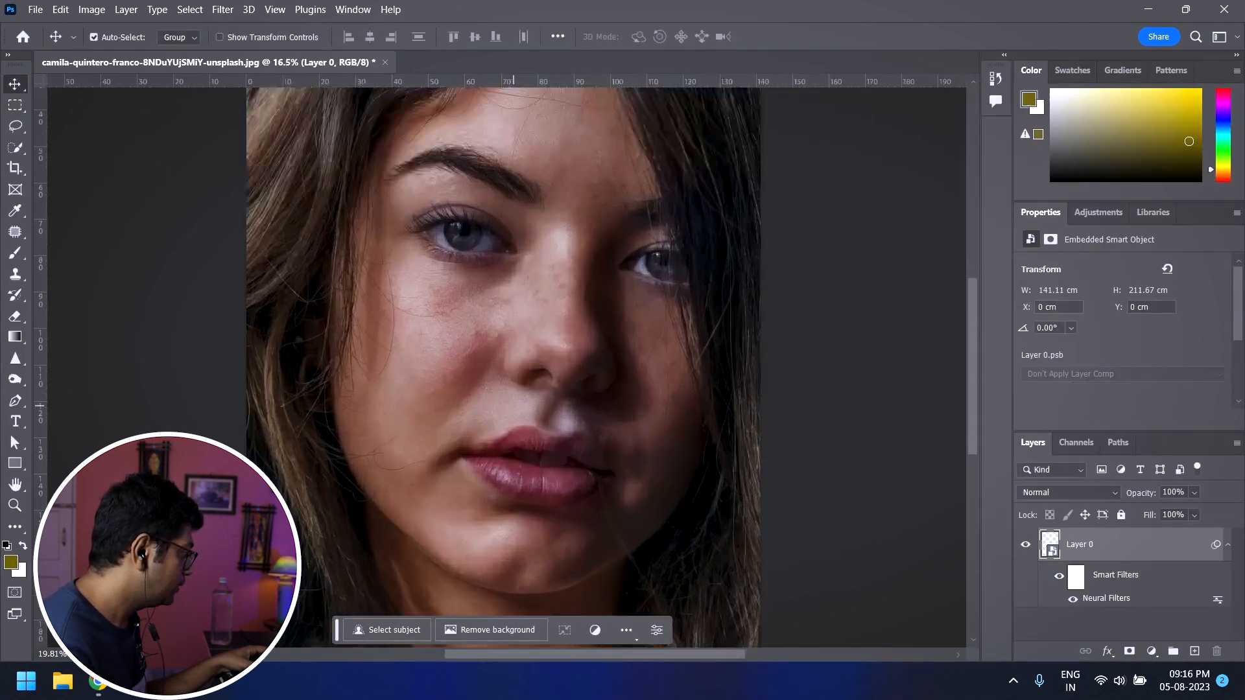
pyautogui.hotkey('ctrl', '-')
pyautogui.hotkey('ctrl', '-')
pyautogui.hotkey('ctrl', '-')
pyautogui.hotkey('ctrl', '-')
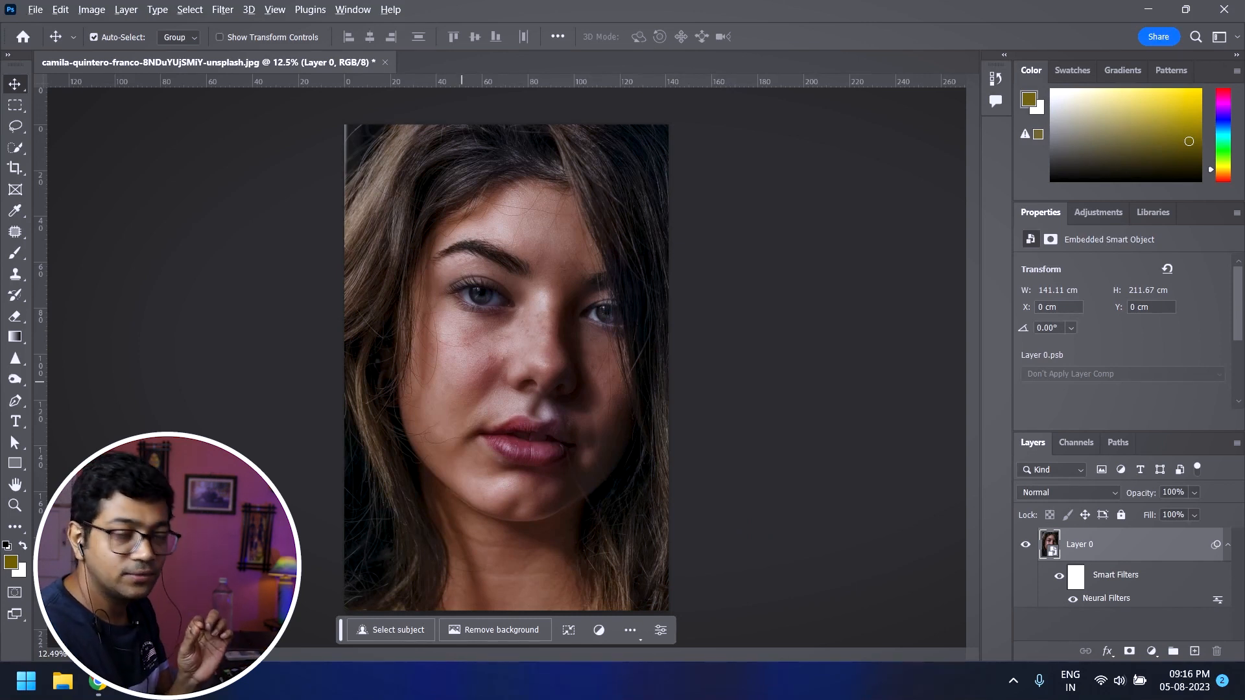
pyautogui.scroll(4, 472, 376)
pyautogui.scroll(-3, 472, 376)
pyautogui.scroll(-3, 471, 373)
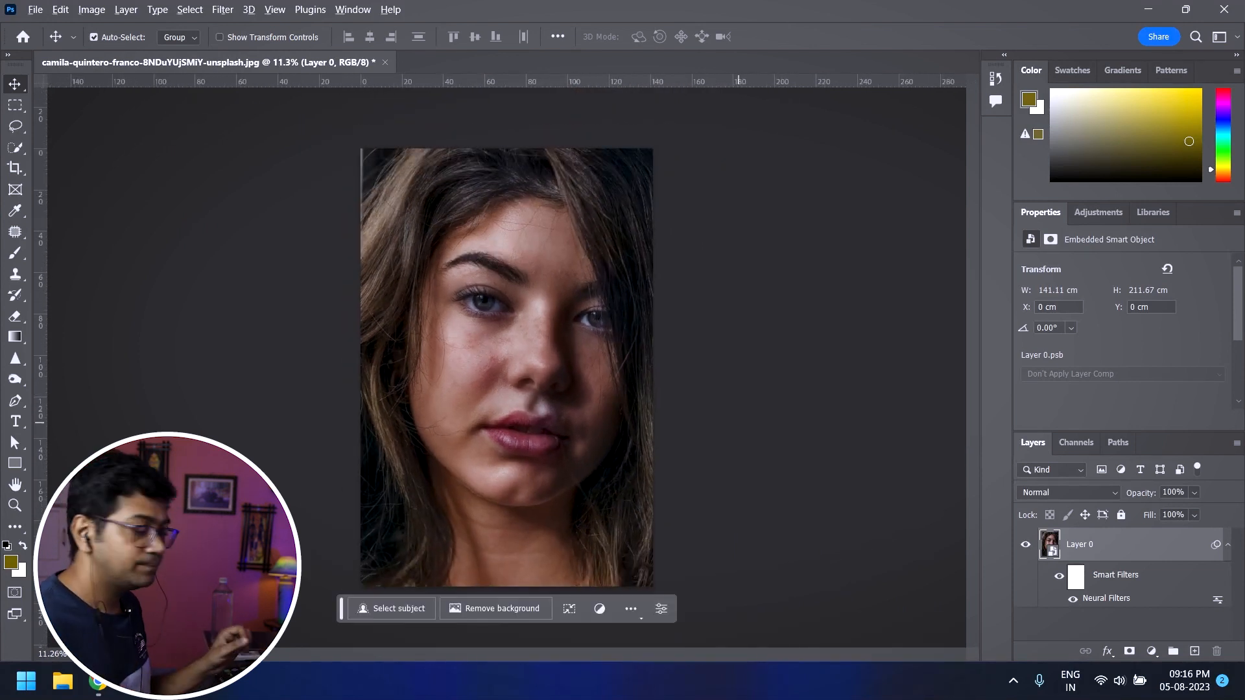
pyautogui.scroll(-2, 506, 367)
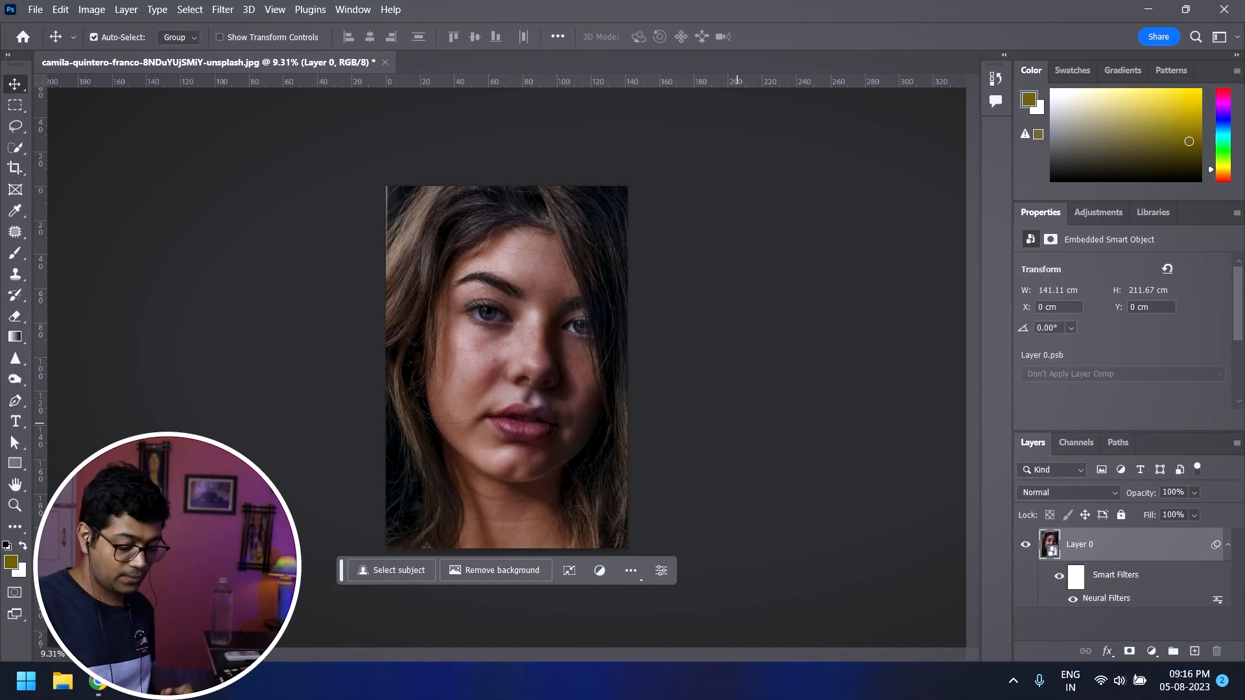